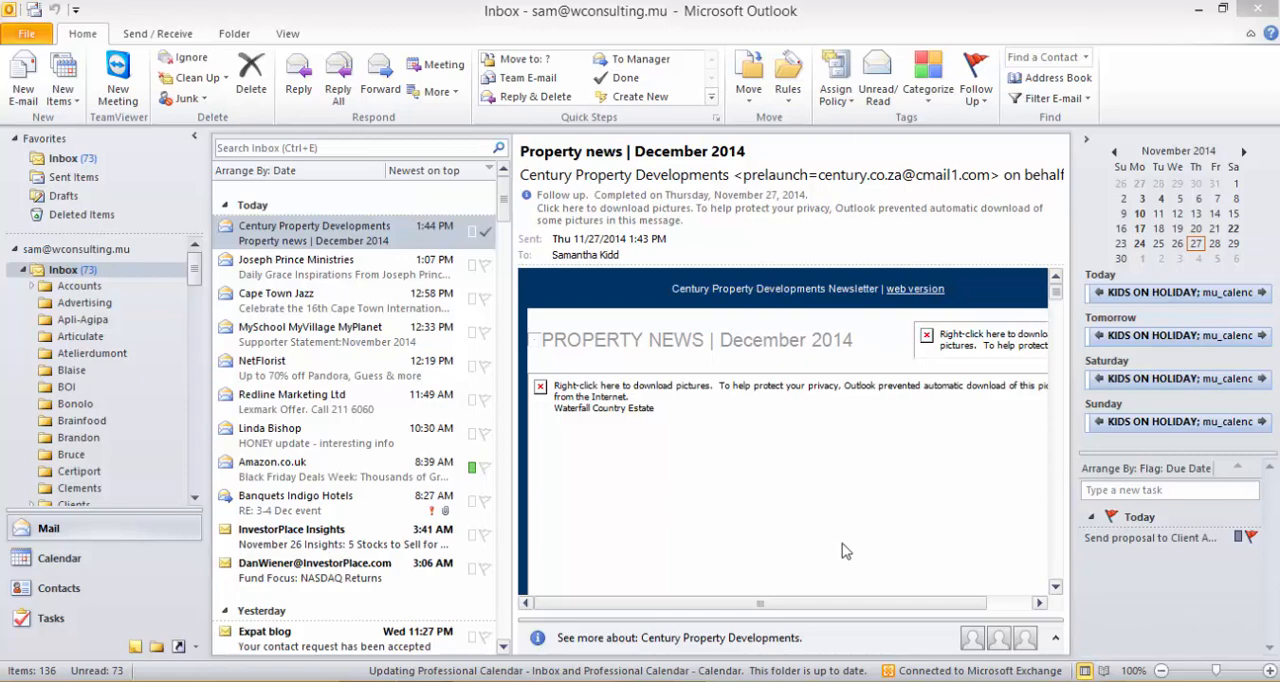
Move the "Property news | December 2014" message into a new mail folder named Example under the Inbox.
{"action": "left_click", "coordinate": [25, 272]}
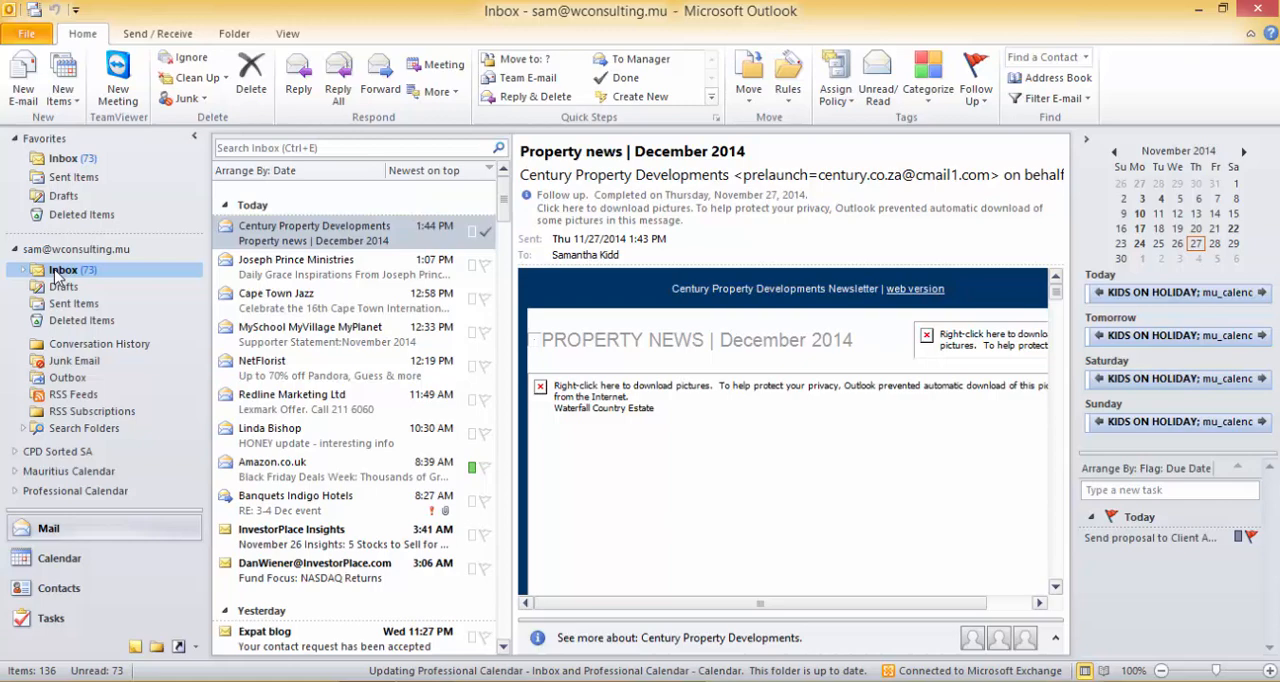
{"action": "left_click", "coordinate": [331, 242]}
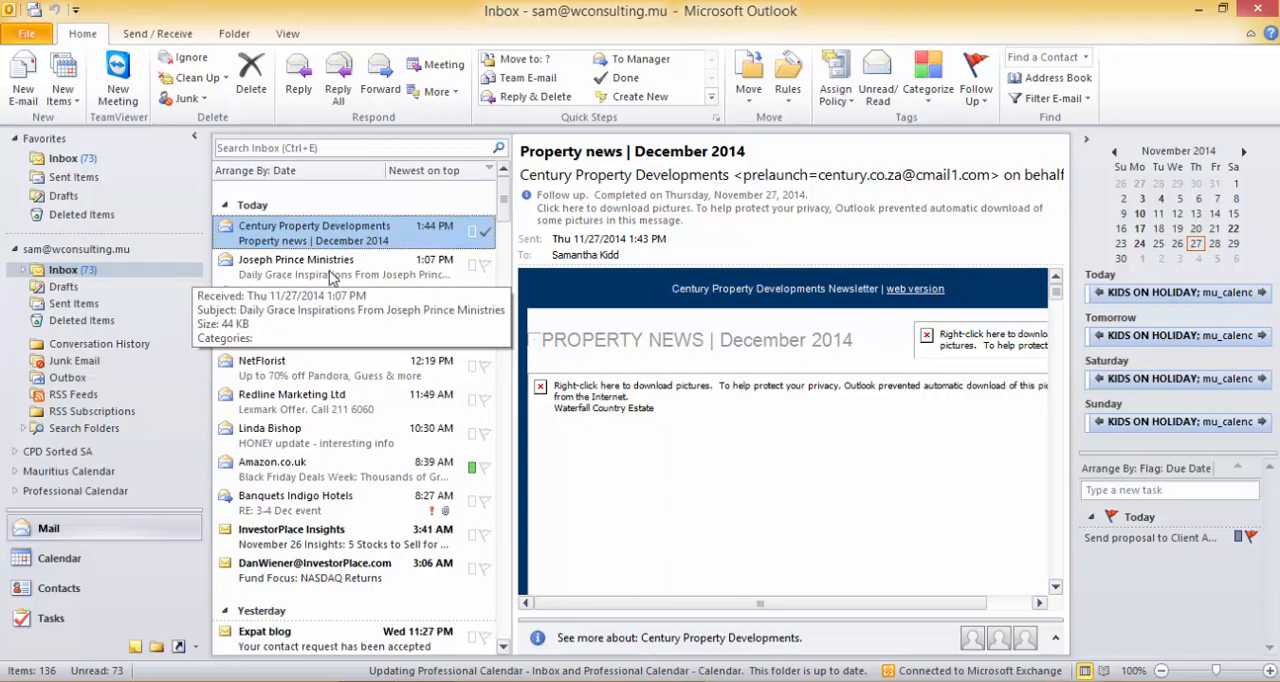
{"action": "right_click", "coordinate": [276, 240]}
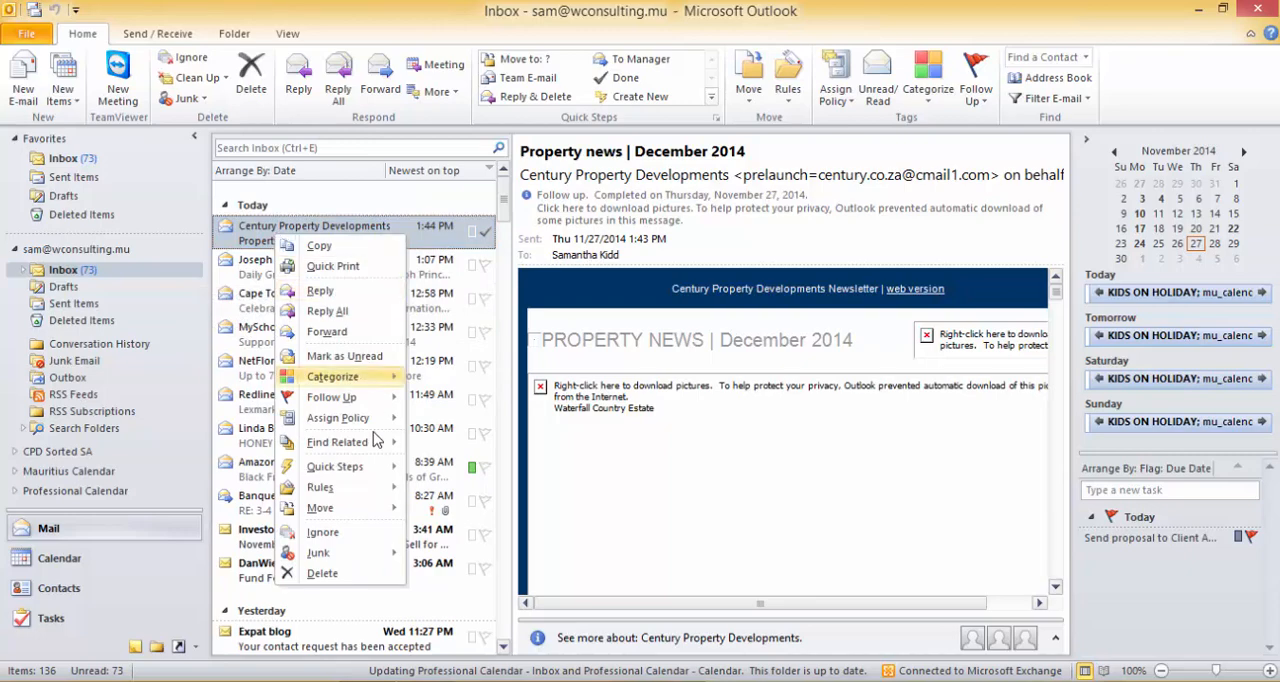
{"action": "mouse_move", "coordinate": [352, 517]}
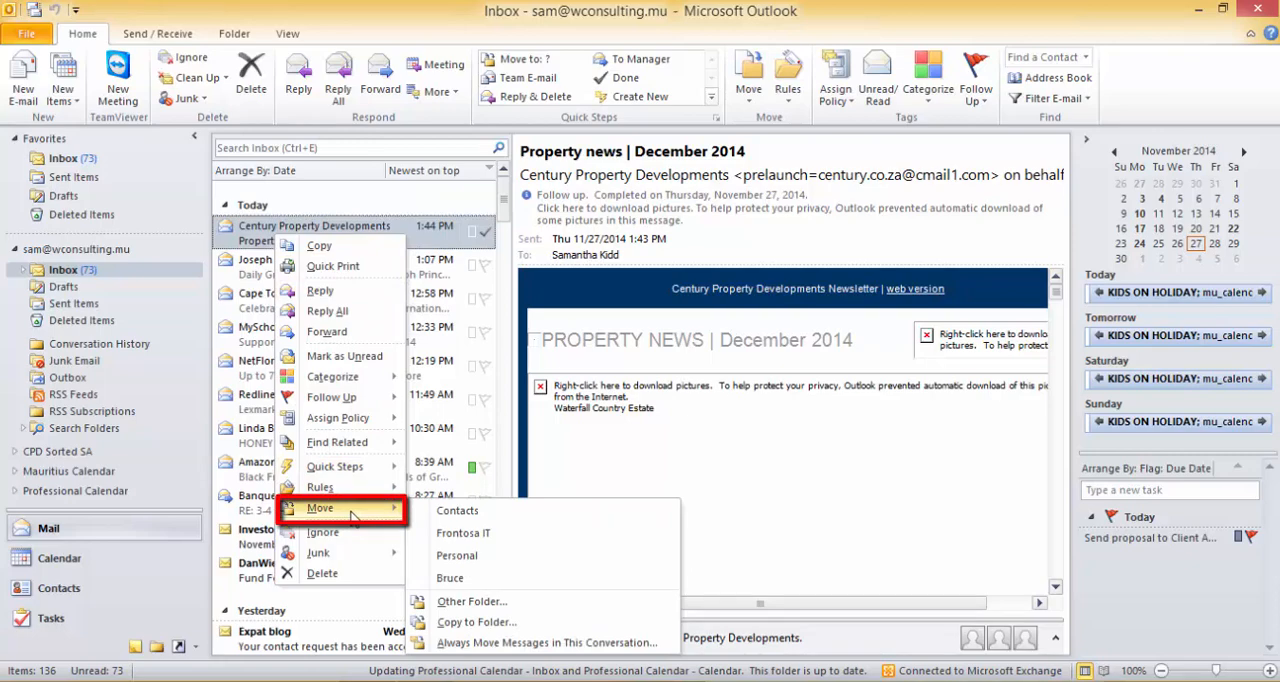
{"action": "left_click", "coordinate": [495, 602]}
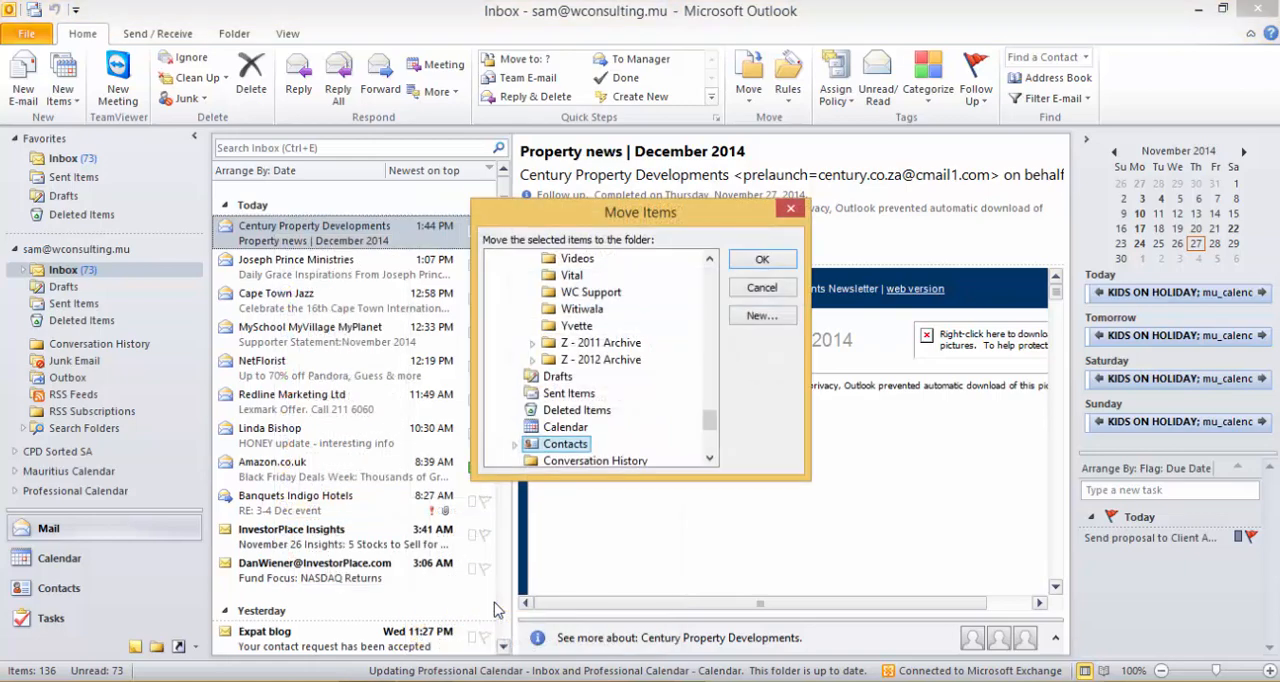
{"action": "left_click_drag", "start_coordinate": [710, 425], "coordinate": [715, 265]}
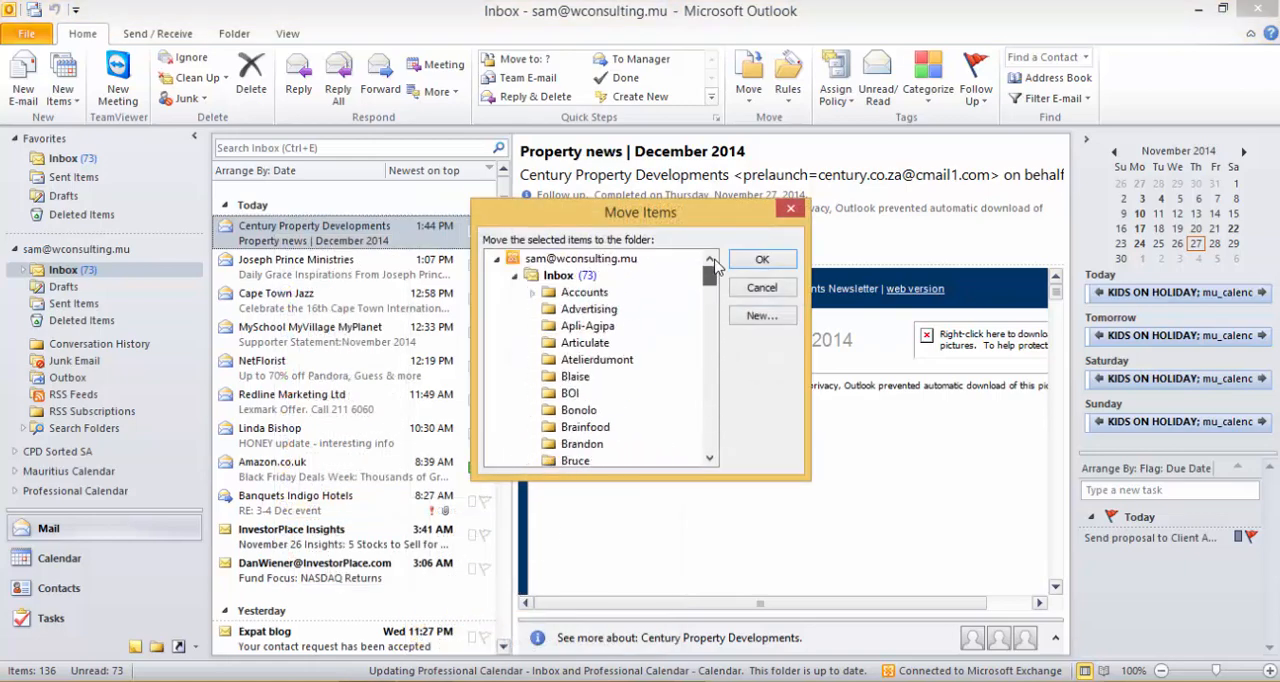
{"action": "left_click", "coordinate": [560, 276]}
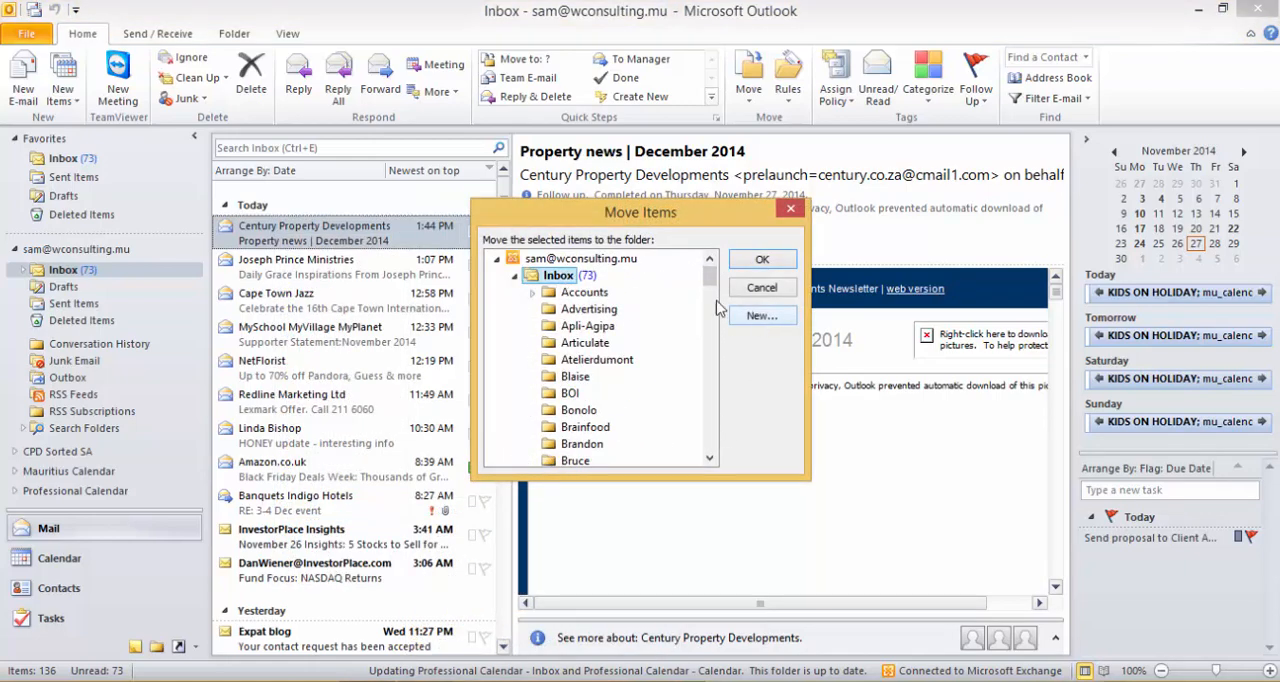
{"action": "left_click", "coordinate": [762, 316]}
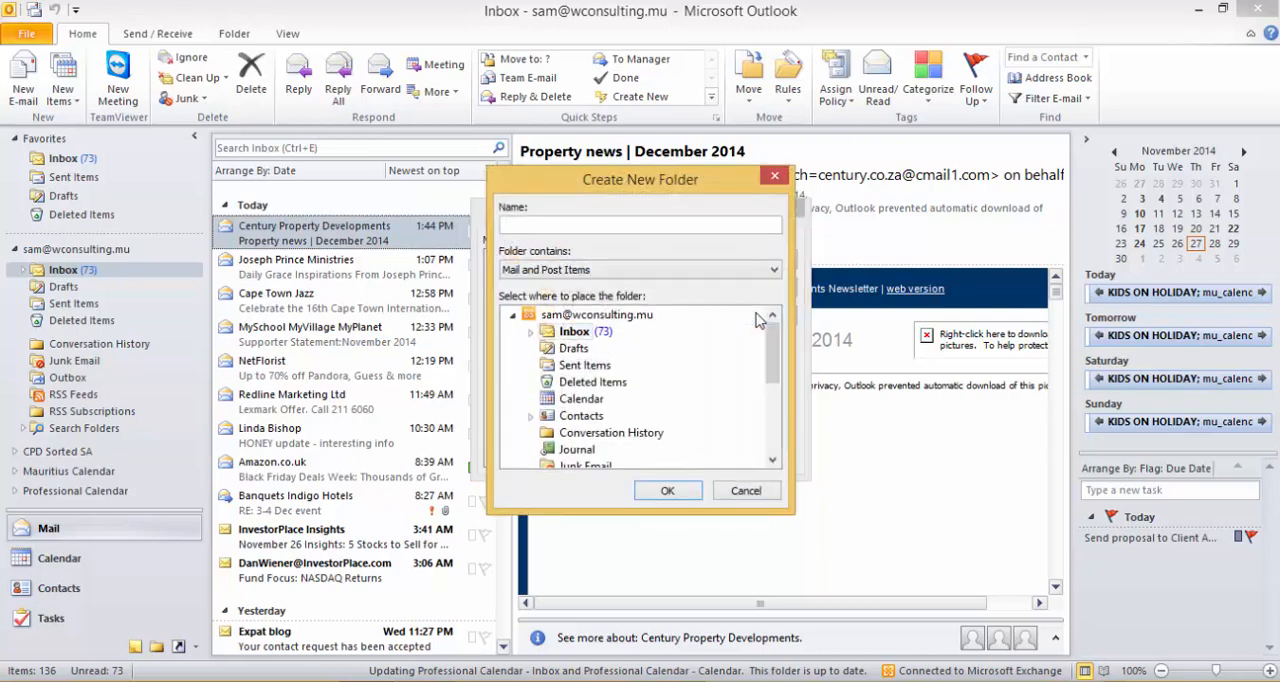
{"action": "type", "text": "Example"}
{"action": "left_click", "coordinate": [668, 491]}
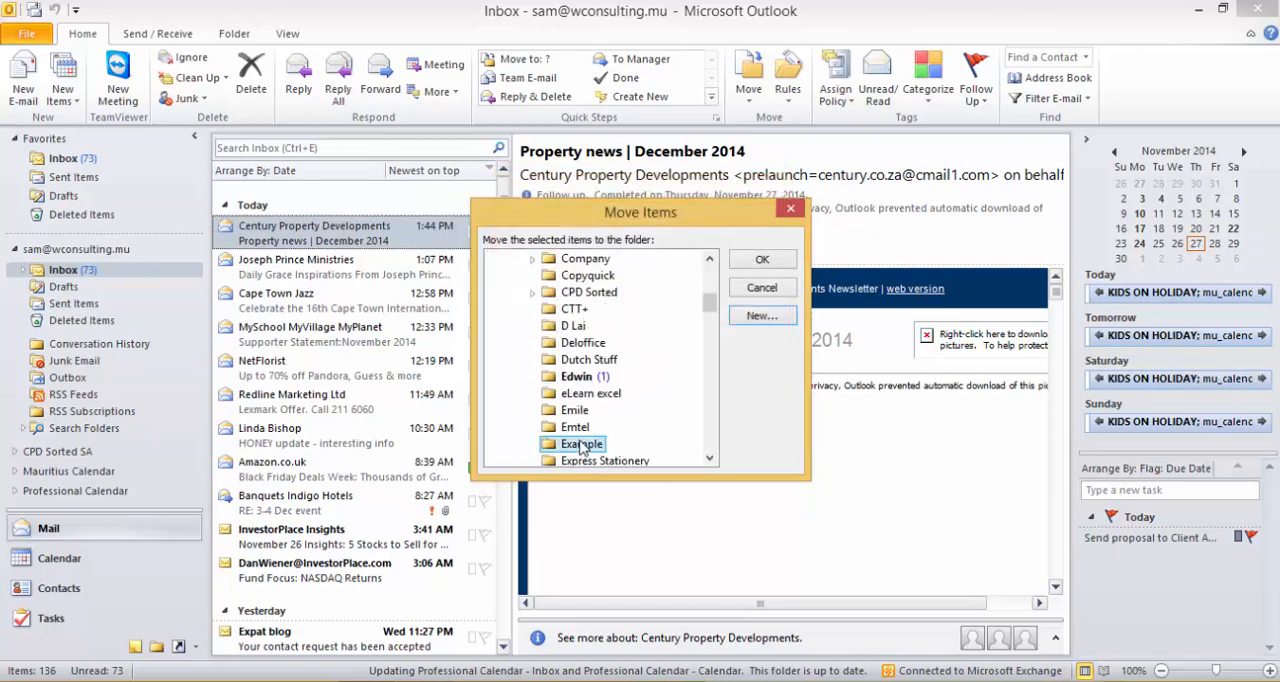
{"action": "left_click", "coordinate": [759, 262]}
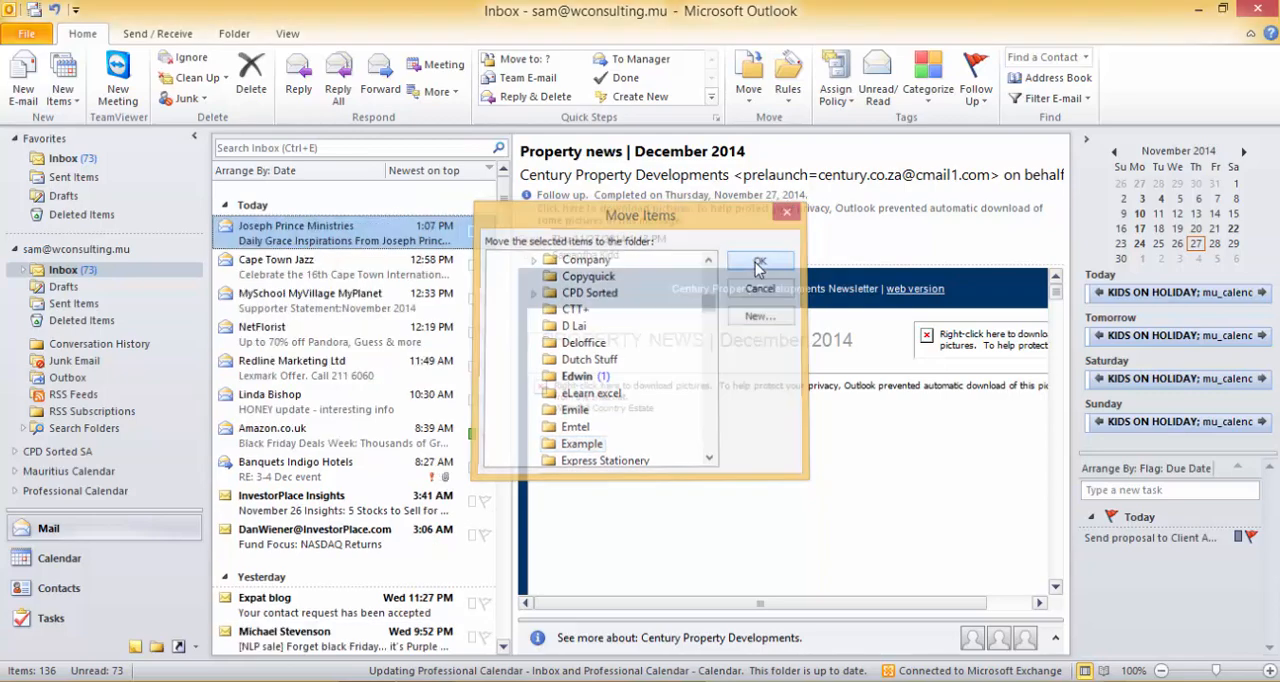
Move the "Daily Grace Inspirations" message from the Inbox into the Example folder.
{"action": "left_click", "coordinate": [310, 266]}
{"action": "left_click", "coordinate": [310, 240]}
{"action": "right_click", "coordinate": [310, 243]}
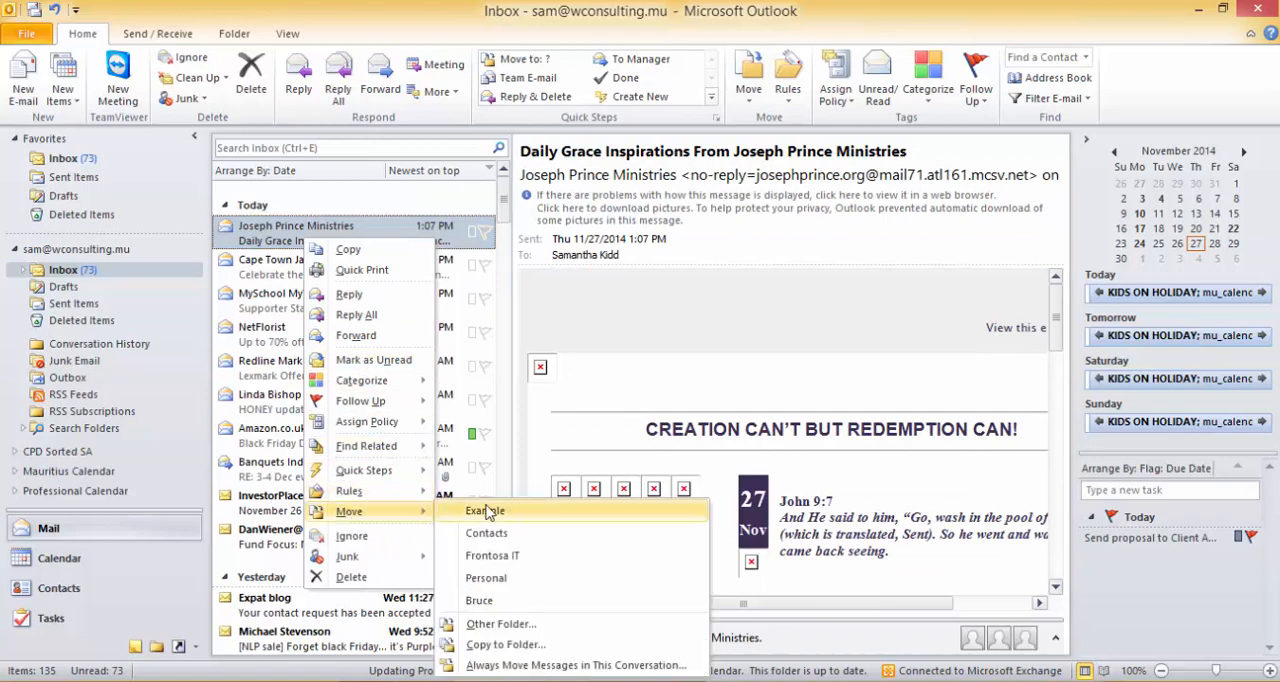
{"action": "left_click", "coordinate": [502, 515]}
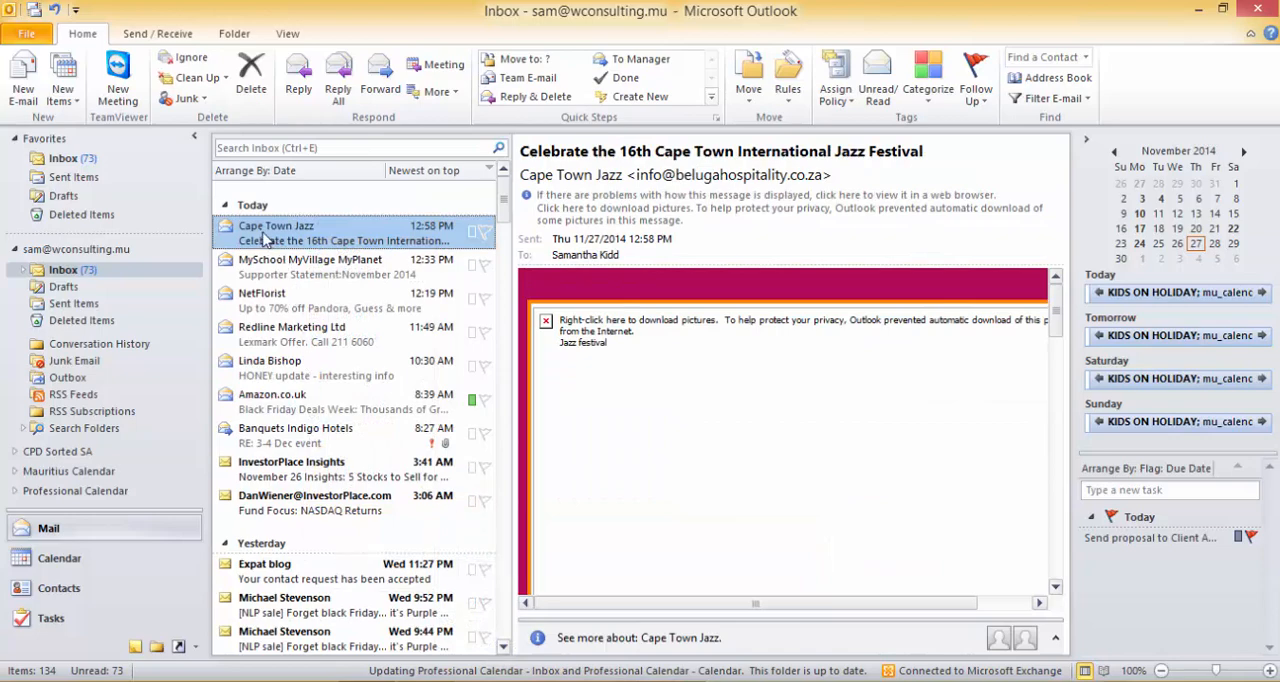
Expand the Inbox folder and look through its list of subfolders.
{"action": "left_click", "coordinate": [24, 271]}
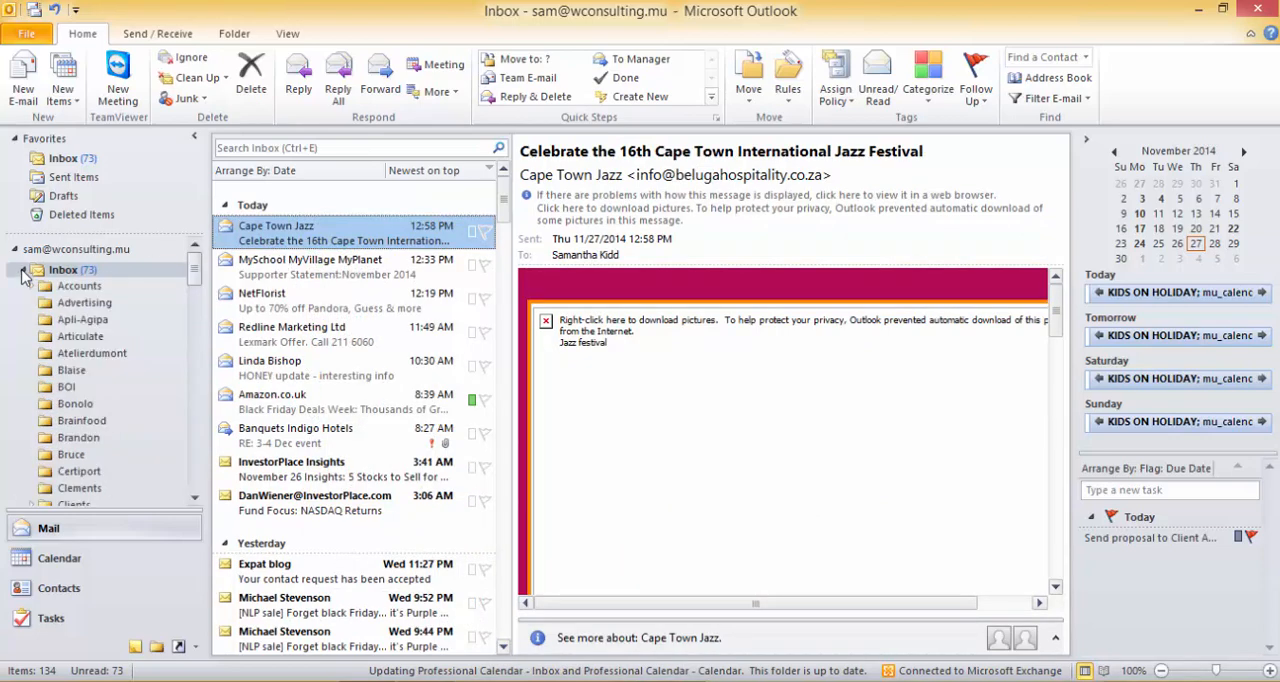
{"action": "scroll", "coordinate": [75, 365], "scroll_direction": "down", "scroll_amount": 12}
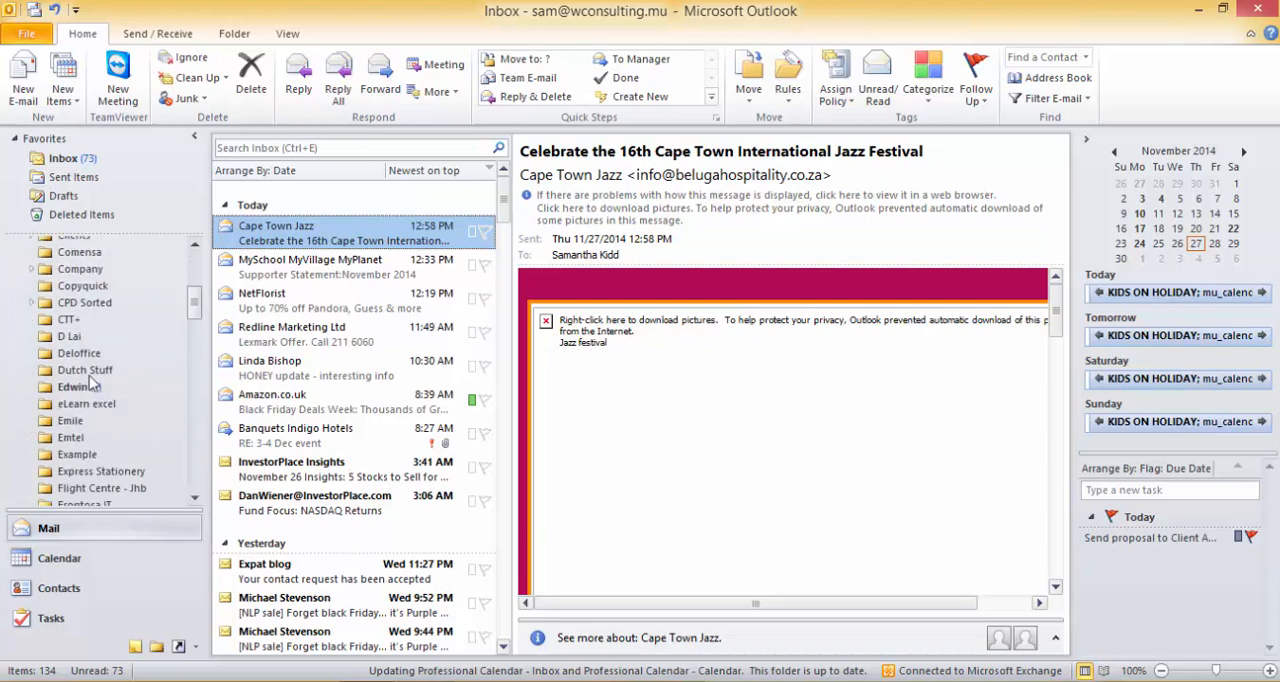
{"action": "scroll", "coordinate": [89, 376], "scroll_direction": "down", "scroll_amount": 15}
{"action": "scroll", "coordinate": [89, 380], "scroll_direction": "up", "scroll_amount": 12}
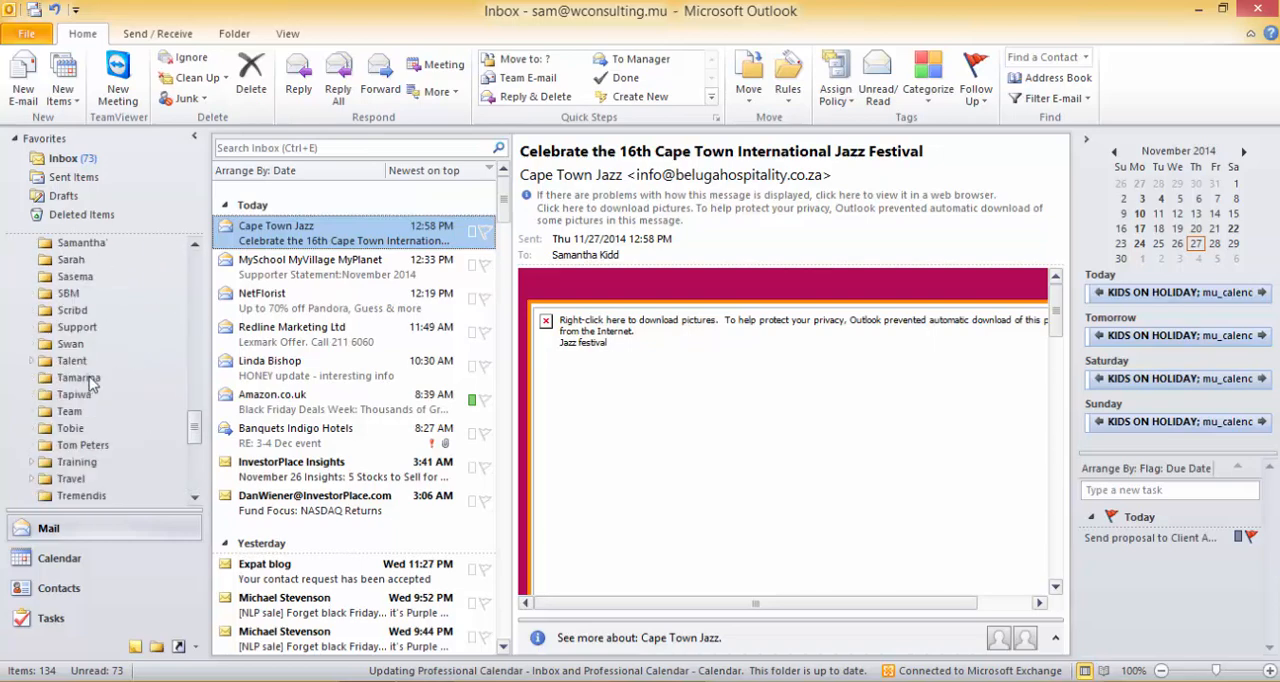
{"action": "scroll", "coordinate": [89, 380], "scroll_direction": "up", "scroll_amount": 15}
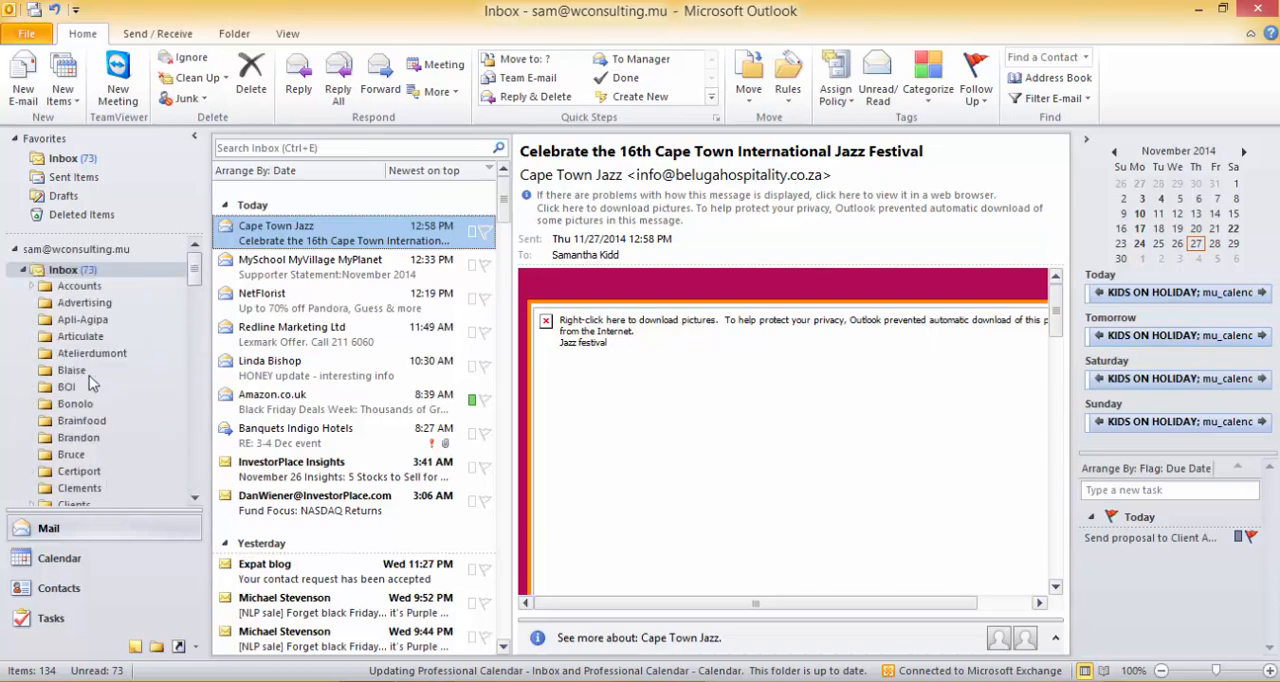
Create a subfolder named Advertising 2 inside the Advertising folder.
{"action": "left_click", "coordinate": [75, 304]}
{"action": "right_click", "coordinate": [82, 304]}
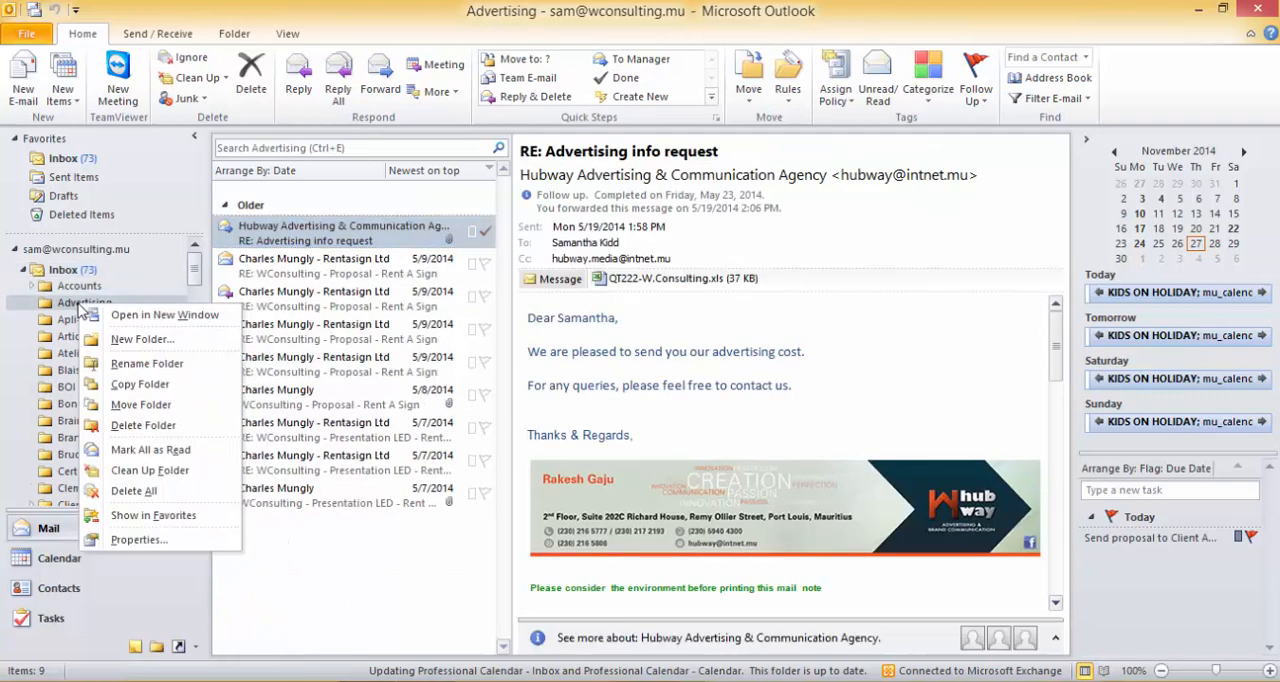
{"action": "left_click", "coordinate": [143, 339]}
{"action": "type", "text": "Asdverti"}
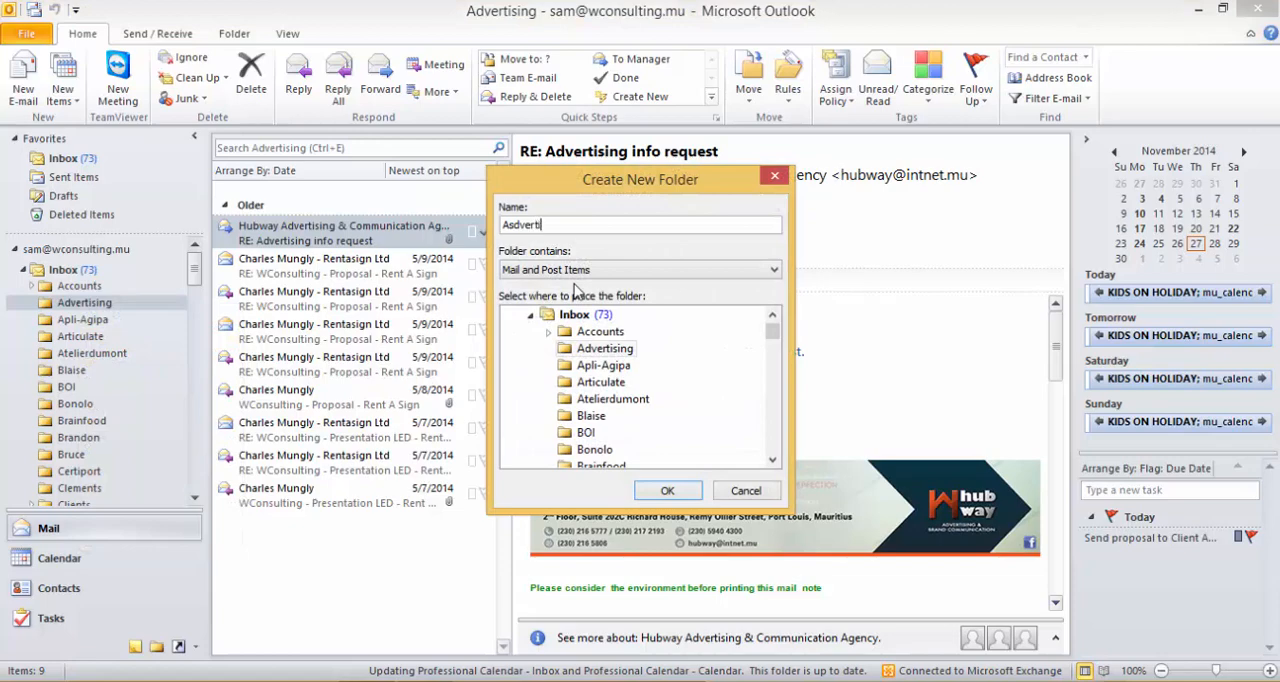
{"action": "key", "text": "BackSpace"}
{"action": "key", "text": "BackSpace"}
{"action": "key", "text": "BackSpace"}
{"action": "key", "text": "BackSpace"}
{"action": "key", "text": "BackSpace"}
{"action": "key", "text": "BackSpace"}
{"action": "key", "text": "BackSpace"}
{"action": "type", "text": "Advertising 2"}
{"action": "key", "text": "Return"}
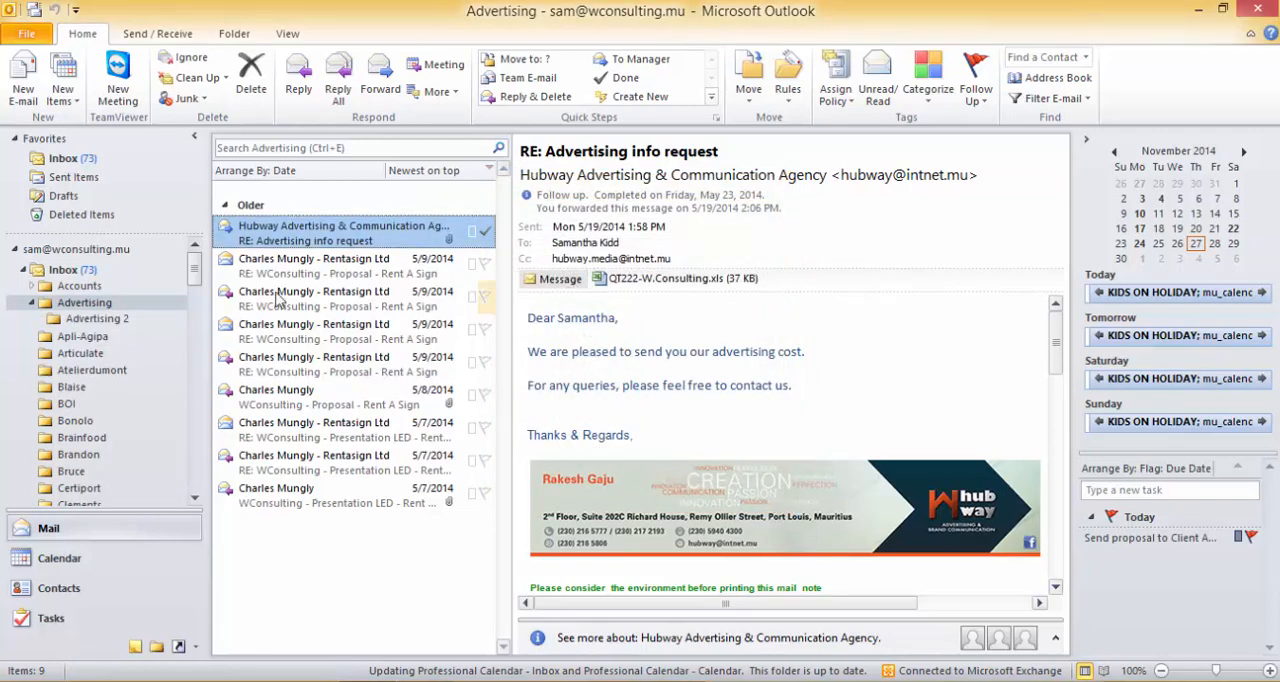
Delete the Advertising 2 subfolder and confirm the deletion.
{"action": "left_click", "coordinate": [90, 319]}
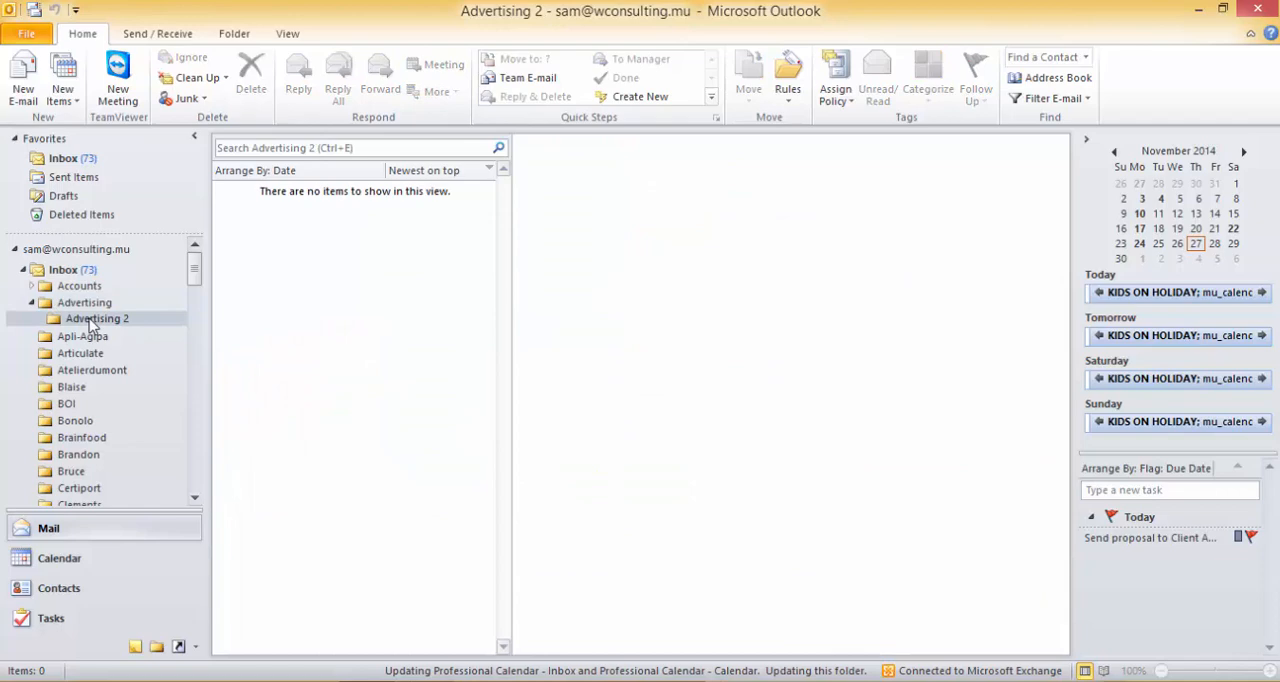
{"action": "right_click", "coordinate": [90, 321]}
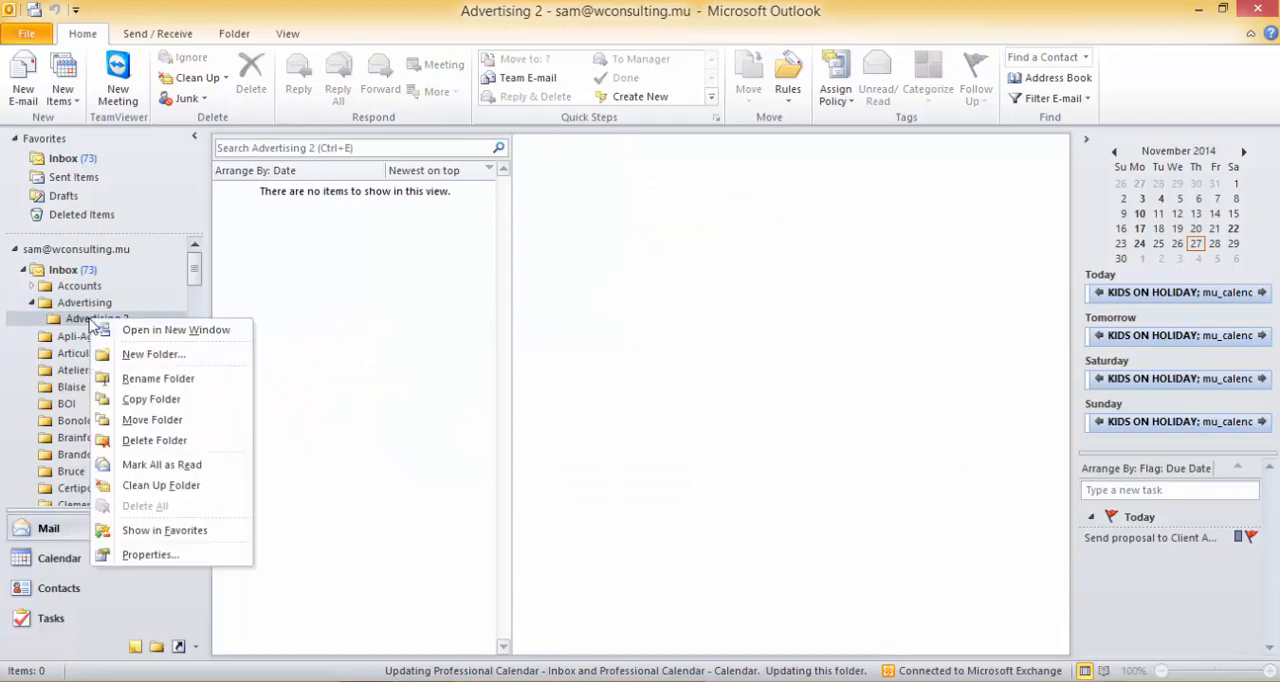
{"action": "left_click", "coordinate": [167, 447]}
{"action": "left_click", "coordinate": [603, 400]}
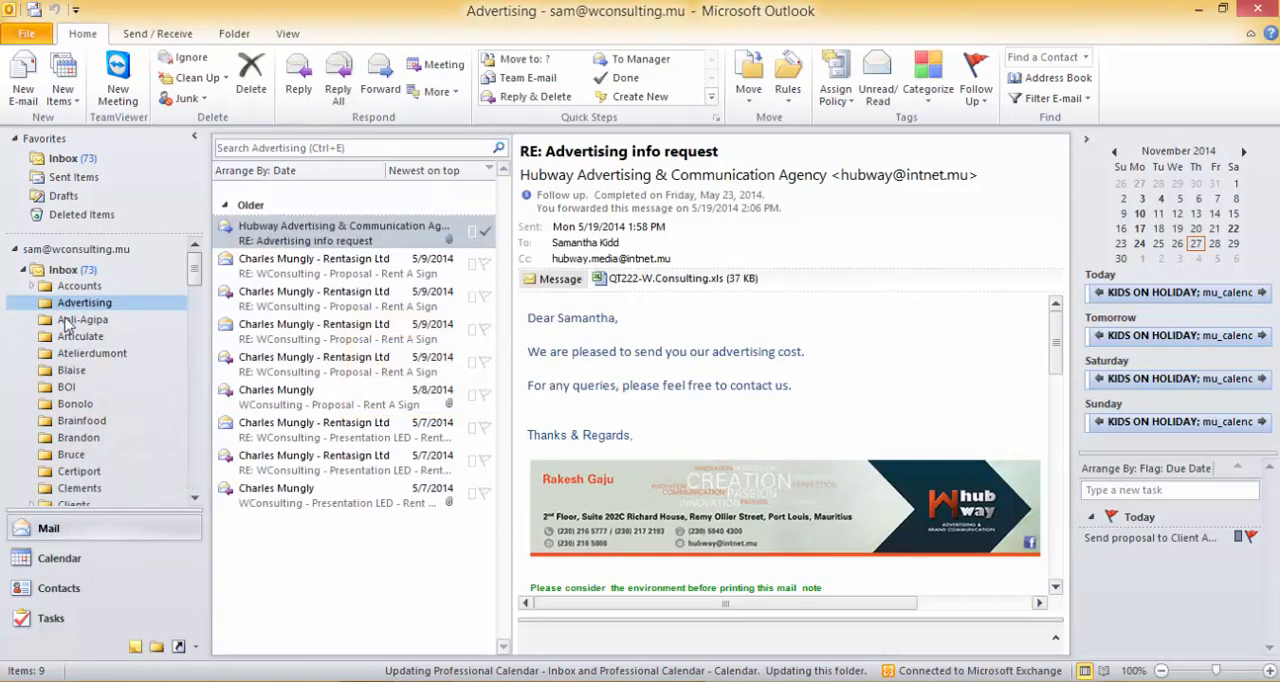
Go back to the Inbox from the Accounts folder and try moving a subfolder onto Atelierdumont and back to the Inbox.
{"action": "left_click", "coordinate": [68, 286]}
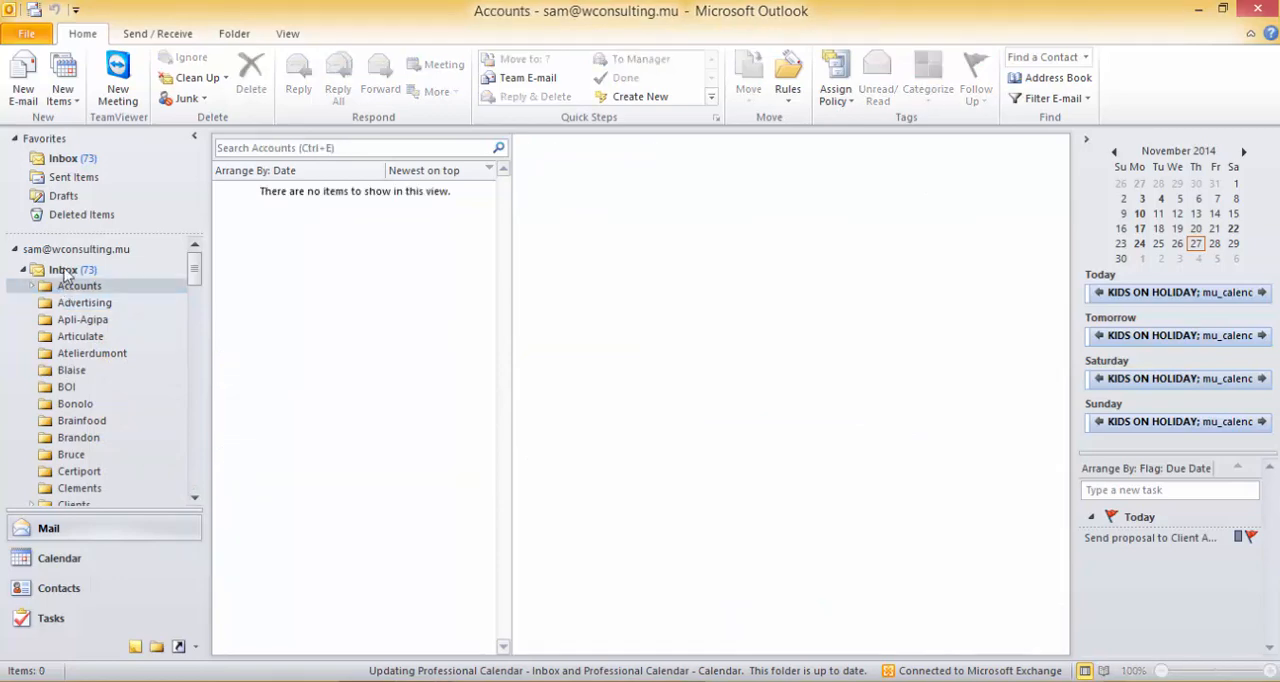
{"action": "left_click", "coordinate": [63, 270]}
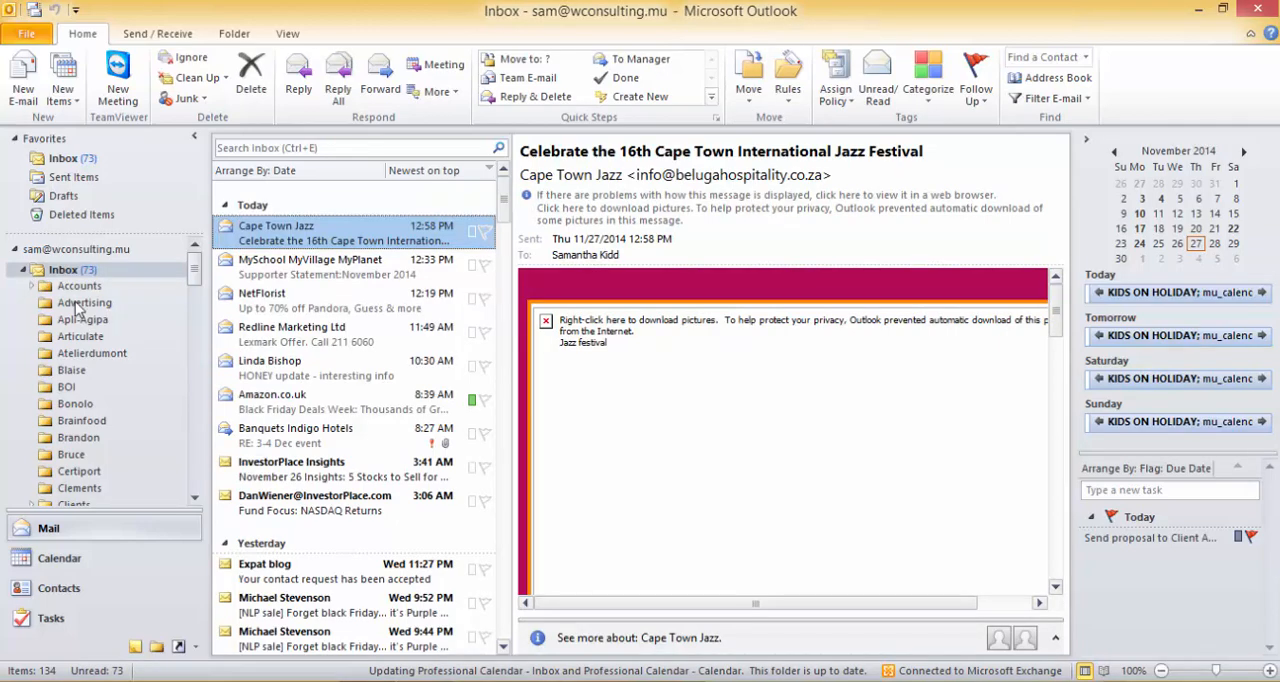
{"action": "left_click", "coordinate": [74, 356]}
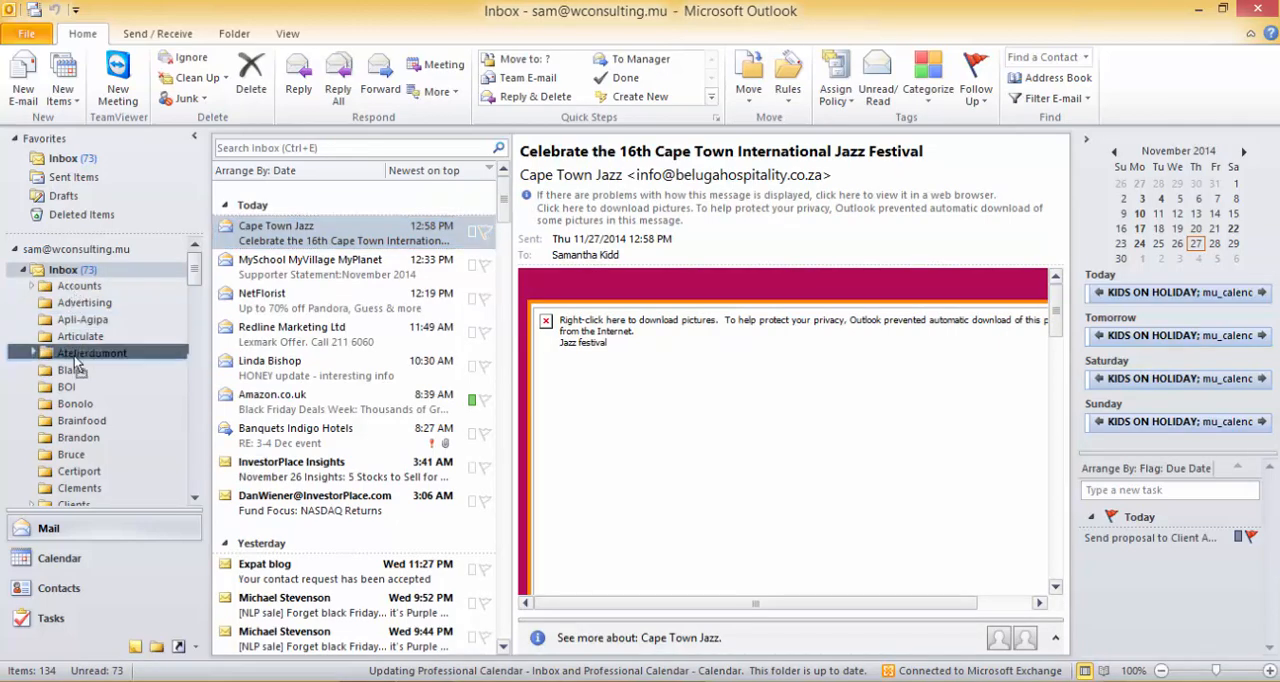
{"action": "left_click_drag", "start_coordinate": [74, 360], "coordinate": [78, 276]}
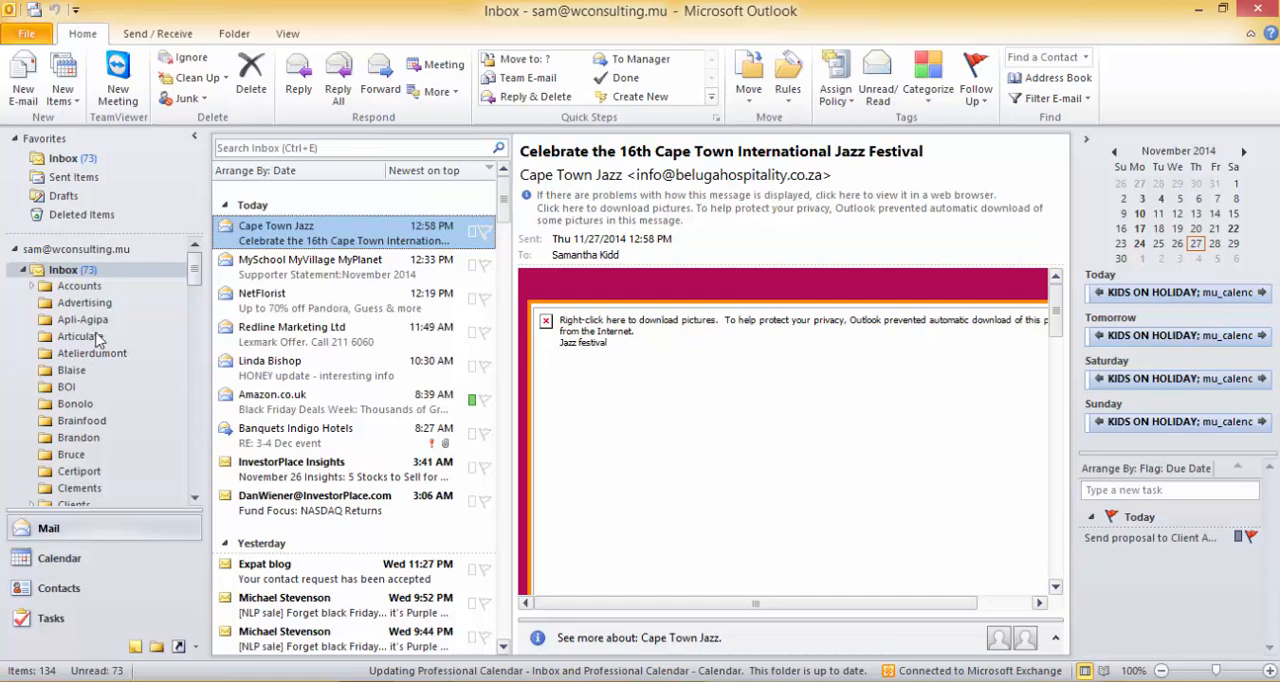
{"action": "mouse_move", "coordinate": [195, 270]}
{"action": "left_mouse_down"}
{"action": "mouse_move", "coordinate": [197, 430]}
{"action": "mouse_move", "coordinate": [197, 258]}
{"action": "left_mouse_up"}
Open the list of recoverable deleted items for the Inbox, look through its entries and close it.
{"action": "left_click", "coordinate": [64, 272]}
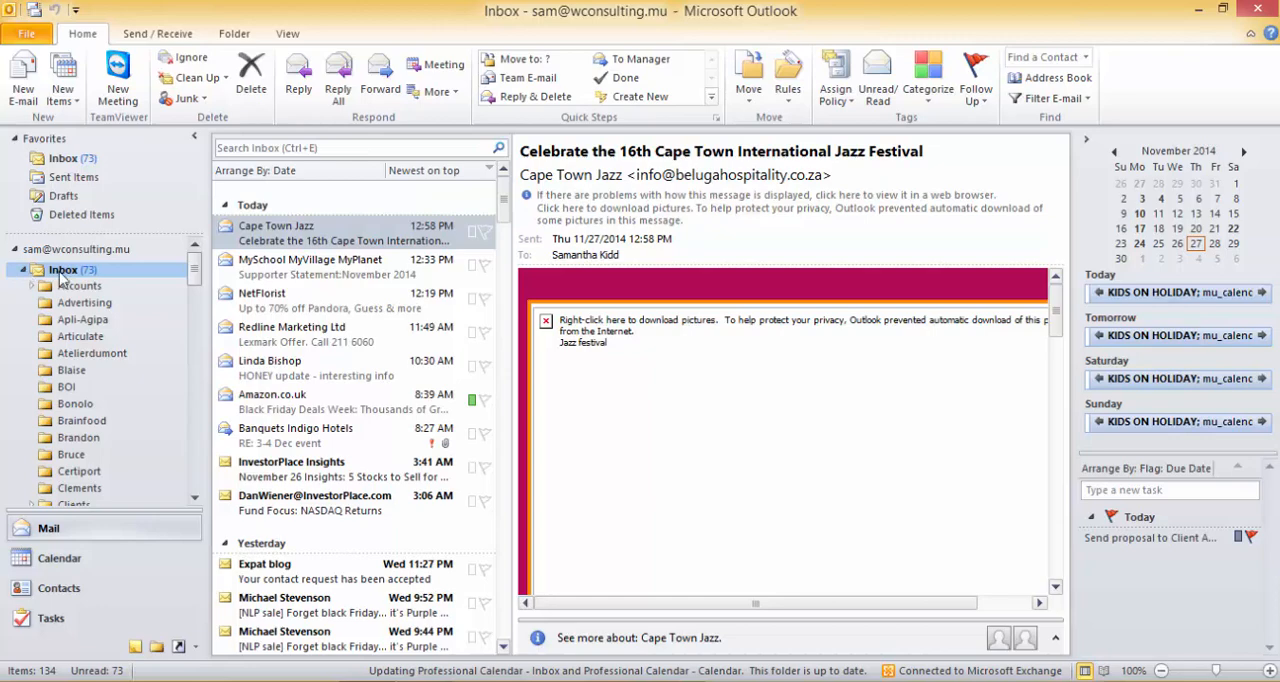
{"action": "left_click", "coordinate": [238, 36]}
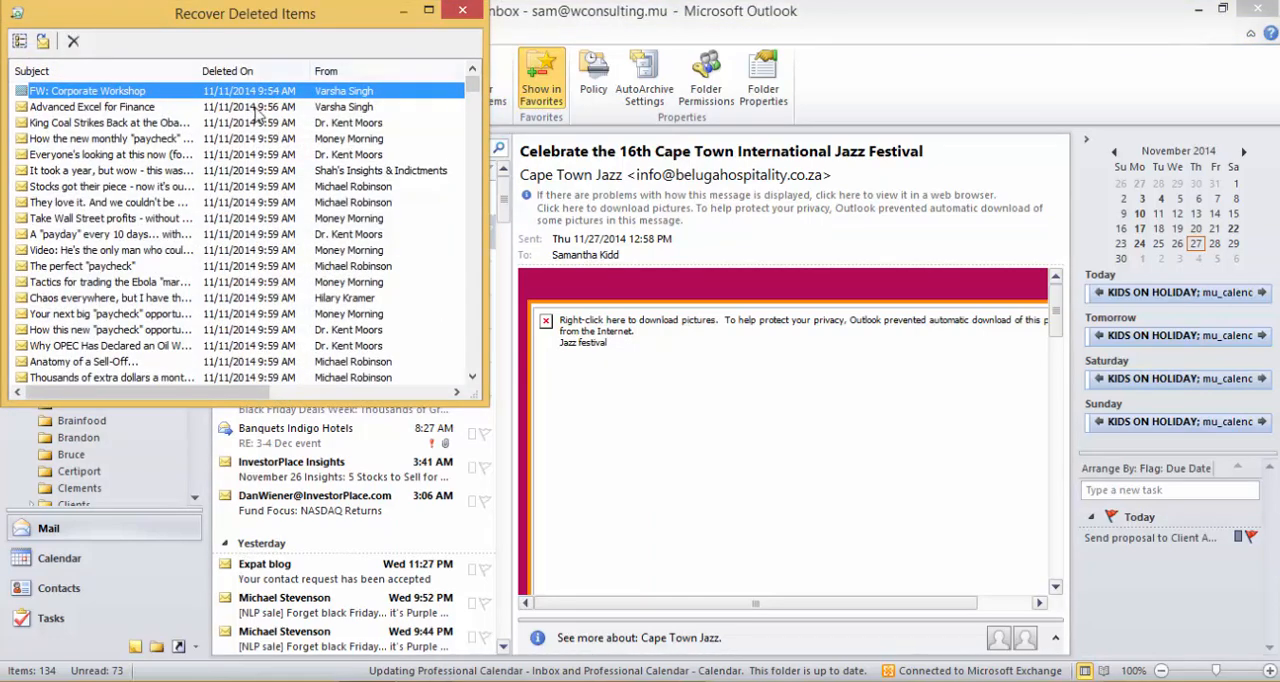
{"action": "left_click_drag", "start_coordinate": [474, 90], "coordinate": [474, 268]}
{"action": "left_click_drag", "start_coordinate": [470, 332], "coordinate": [474, 66]}
{"action": "left_click", "coordinate": [464, 12]}
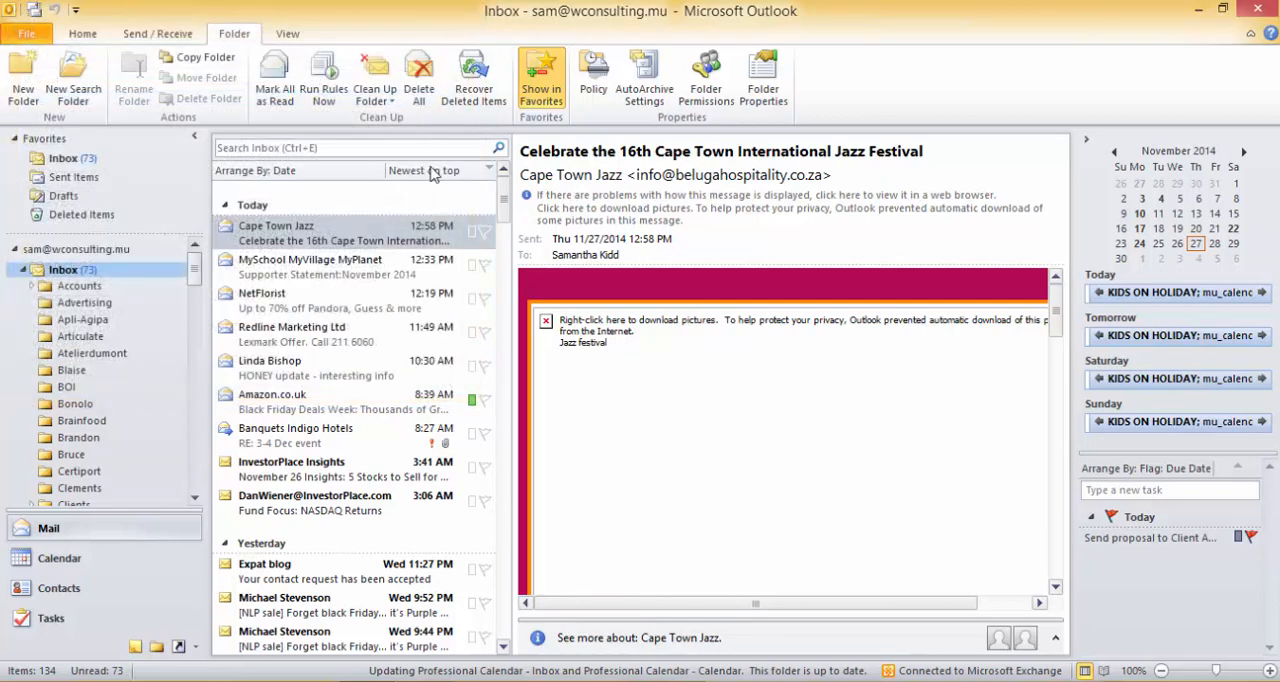
View the Inbox folder's general properties and close the dialog.
{"action": "left_click", "coordinate": [345, 238]}
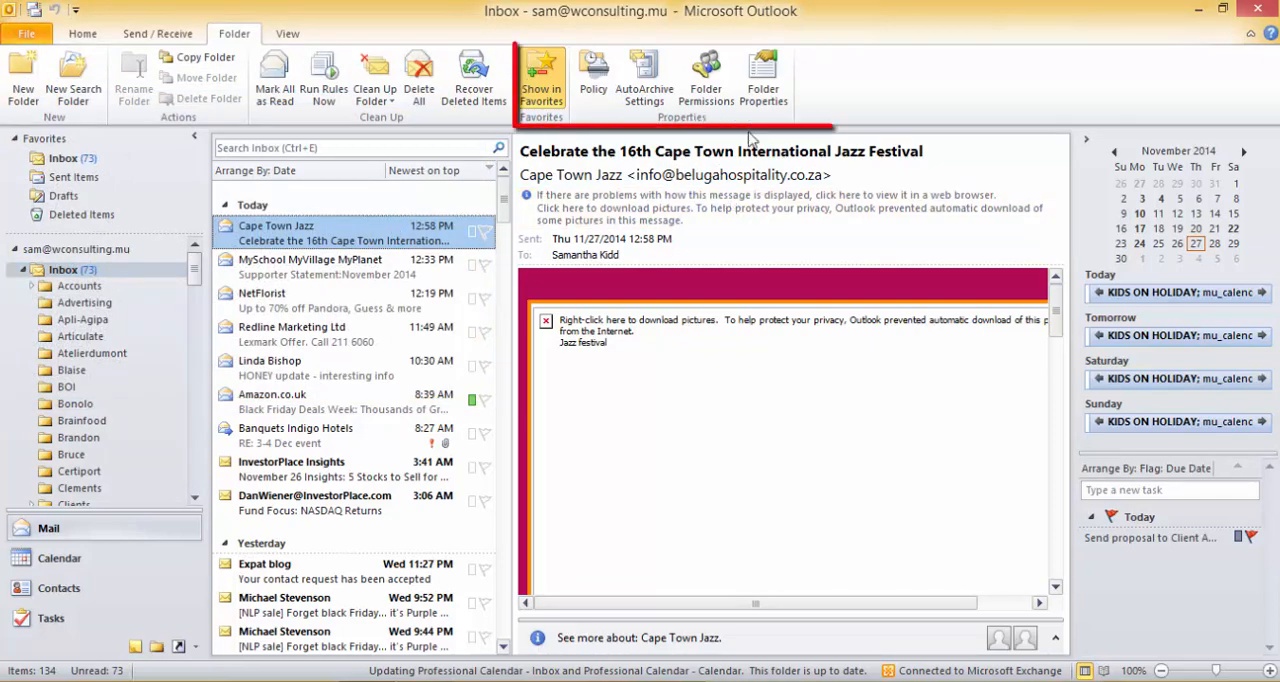
{"action": "left_click", "coordinate": [772, 104]}
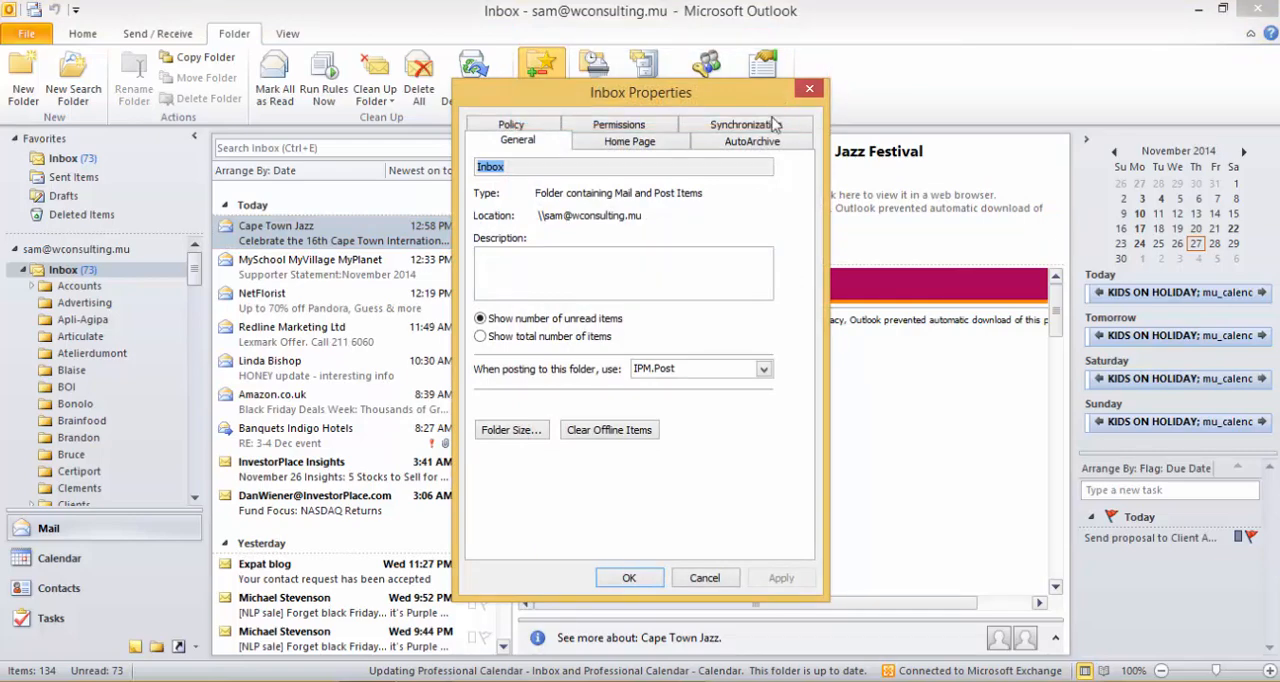
{"action": "left_click", "coordinate": [630, 579]}
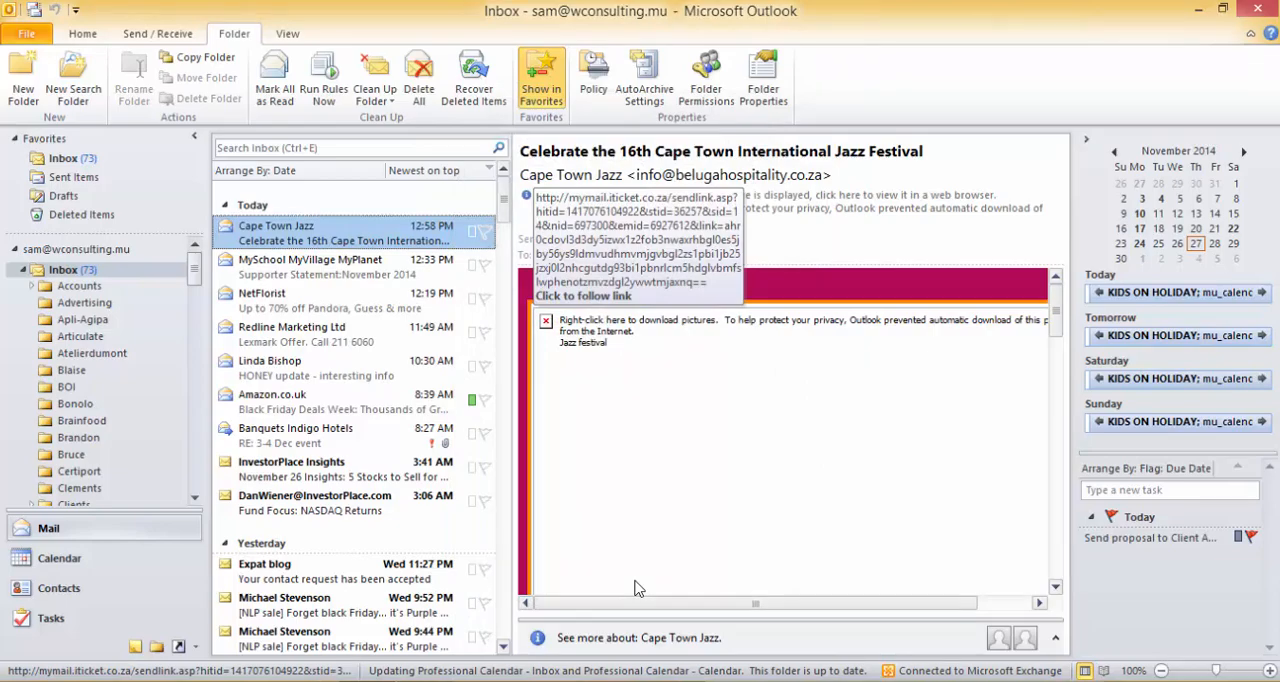